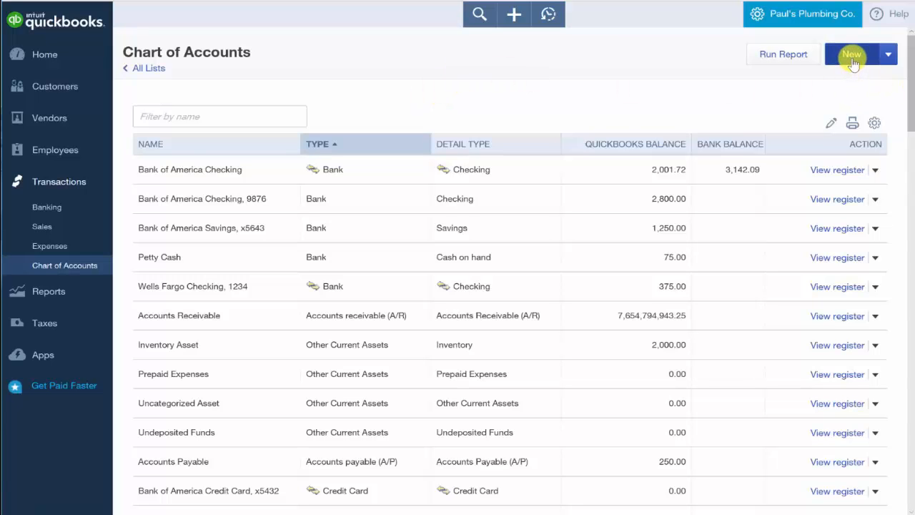
Start a new account with category type Bank and detail type Checking
{"action": "left_click", "coordinate": [851, 55]}
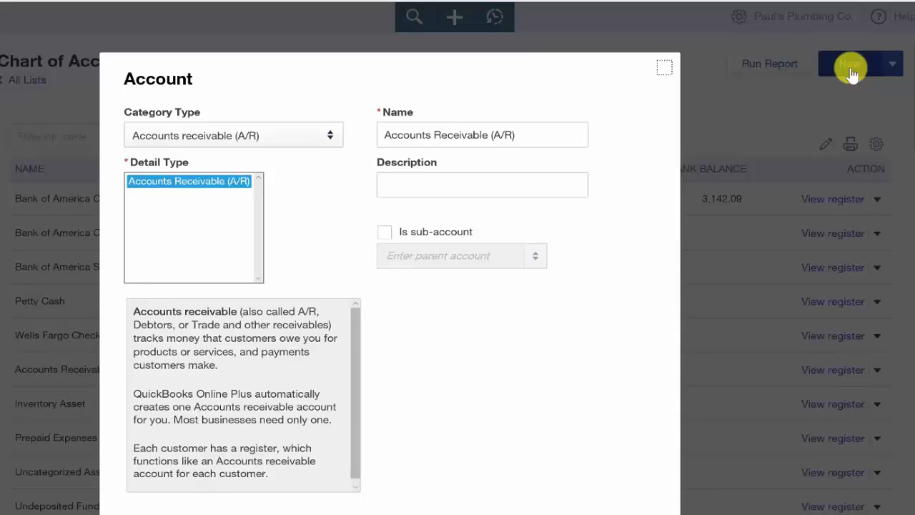
{"action": "left_click", "coordinate": [330, 140]}
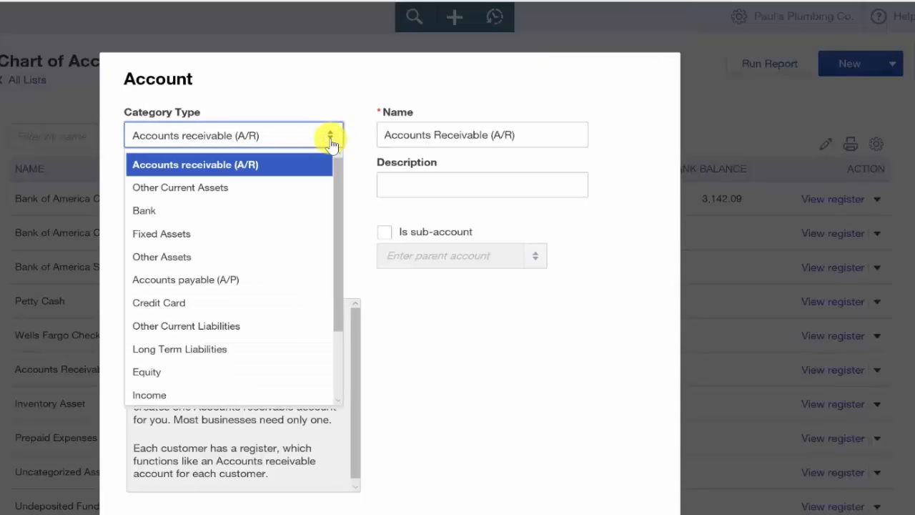
{"action": "left_click", "coordinate": [223, 209]}
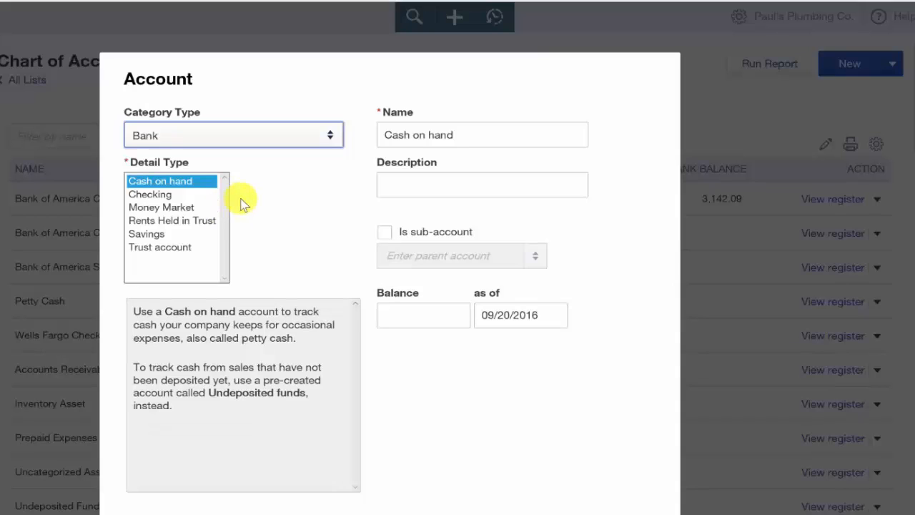
{"action": "left_click", "coordinate": [178, 197]}
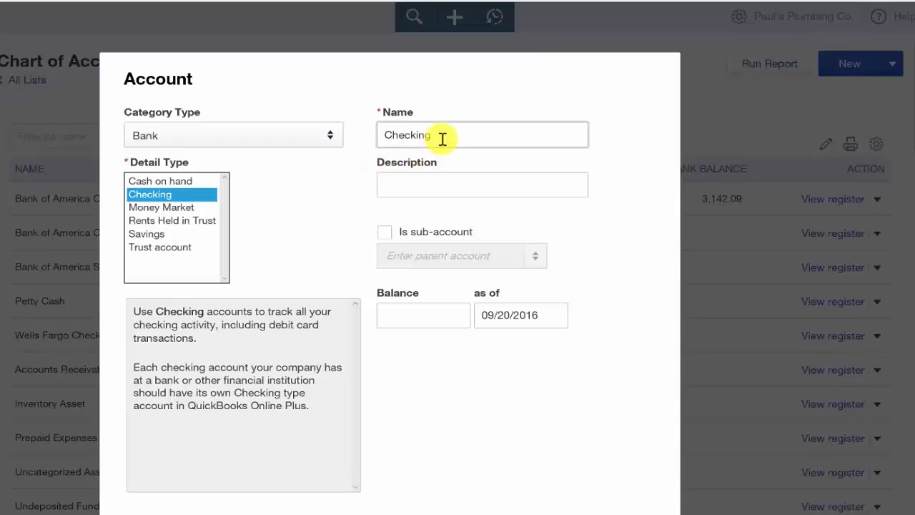
Replace the account name with "Bank of America Checking, x" followed by the last four digits of the account number
{"action": "left_click_drag", "start_coordinate": [441, 136], "coordinate": [386, 138]}
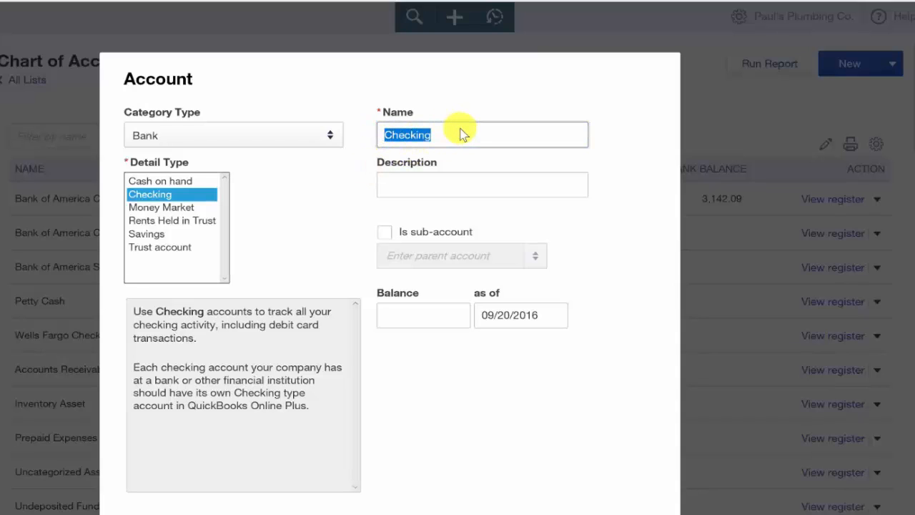
{"action": "type", "text": "Bank of Am"}
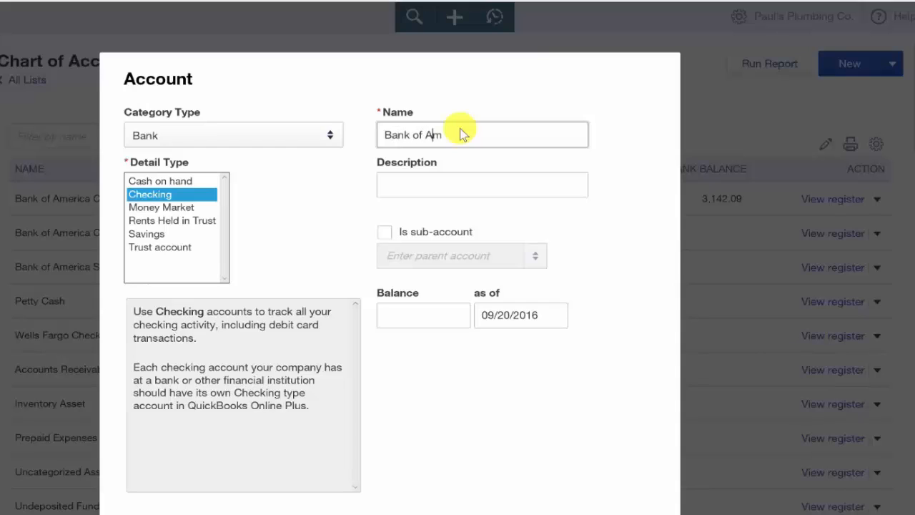
{"action": "type", "text": "erica x"}
{"action": "type", "text": "6789"}
{"action": "left_click", "coordinate": [464, 135]}
{"action": "type", "text": ","}
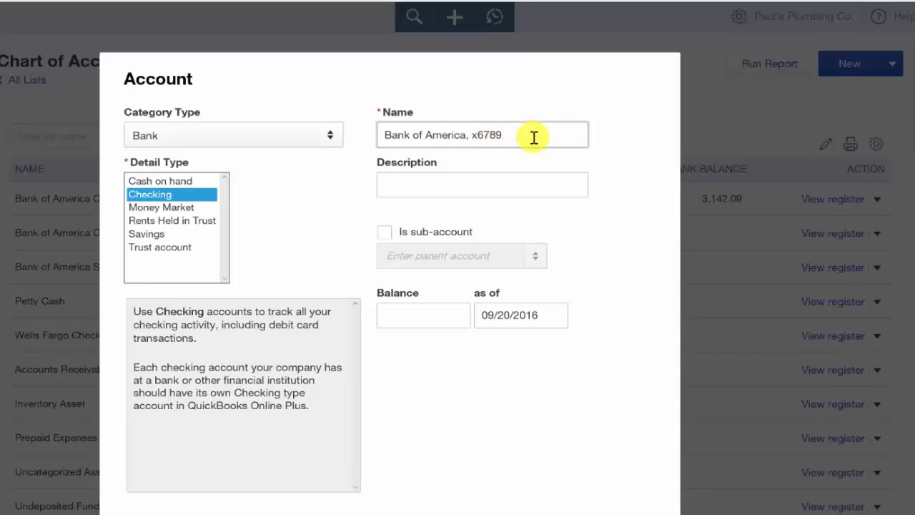
{"action": "left_click", "coordinate": [535, 135]}
{"action": "left_click_drag", "start_coordinate": [535, 136], "coordinate": [343, 133]}
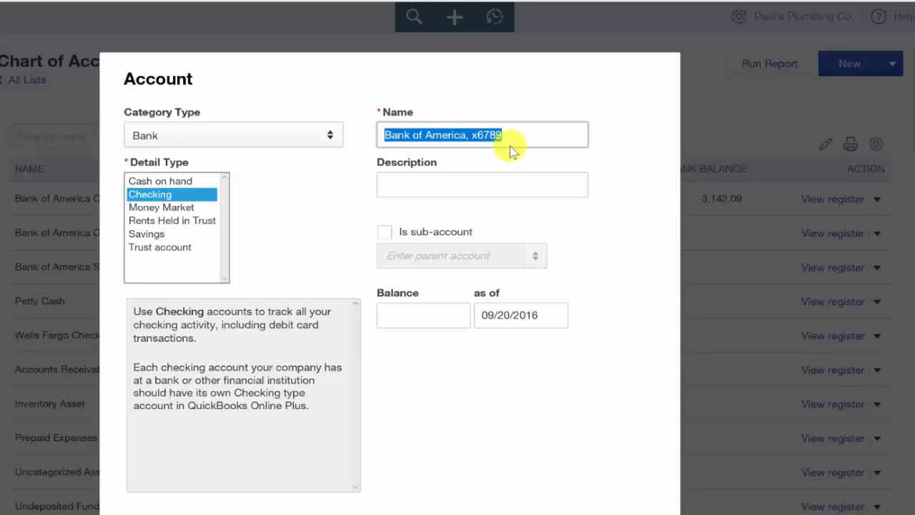
{"action": "left_click", "coordinate": [467, 135]}
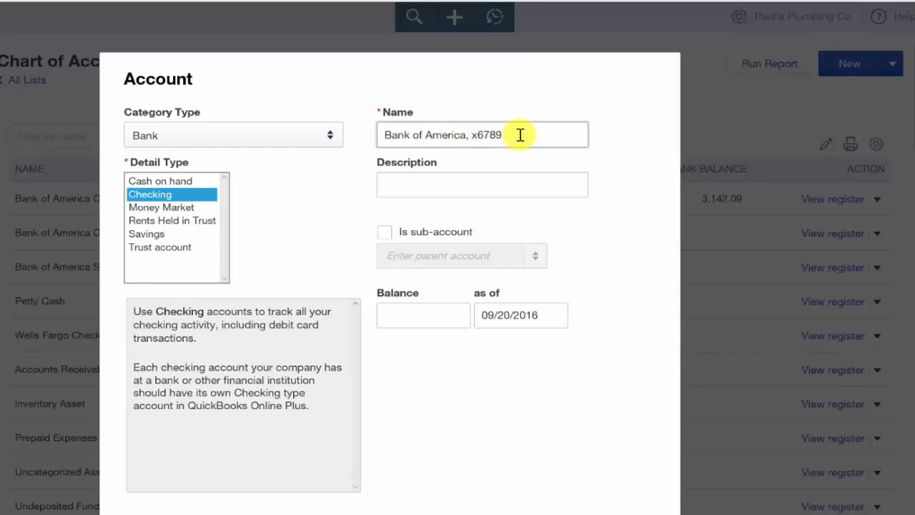
{"action": "key", "text": "BackSpace"}
{"action": "type", "text": "Checking,"}
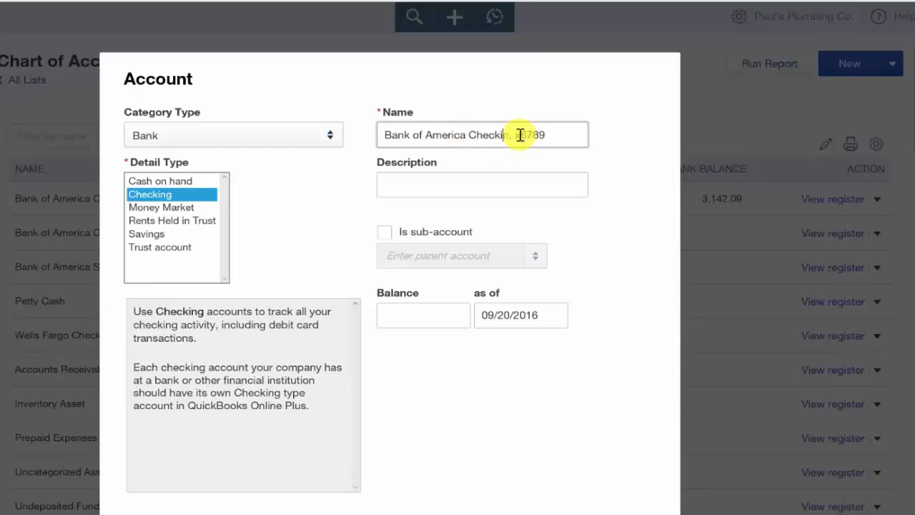
Copy the full account name into the account's description
{"action": "left_click", "coordinate": [564, 134]}
{"action": "left_click_drag", "start_coordinate": [537, 135], "coordinate": [458, 133]}
{"action": "key", "text": "ctrl+c"}
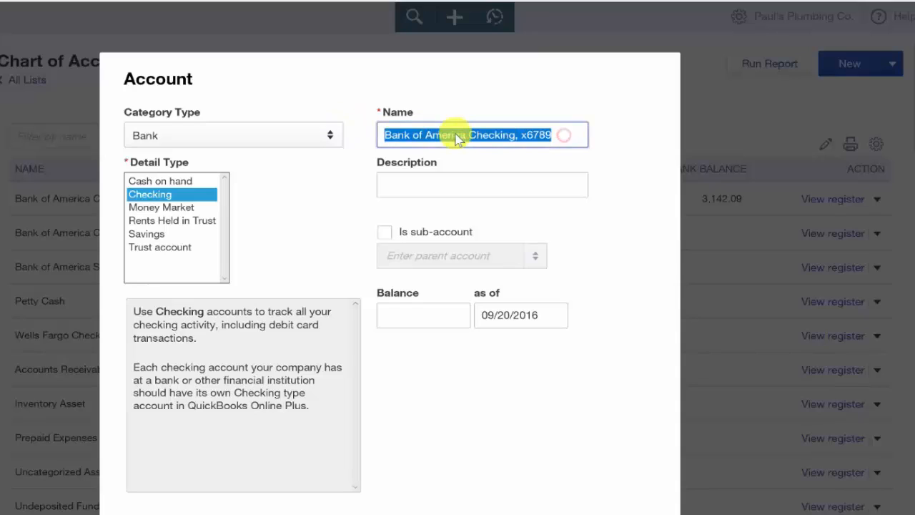
{"action": "left_click", "coordinate": [484, 188]}
{"action": "key", "text": "ctrl+v"}
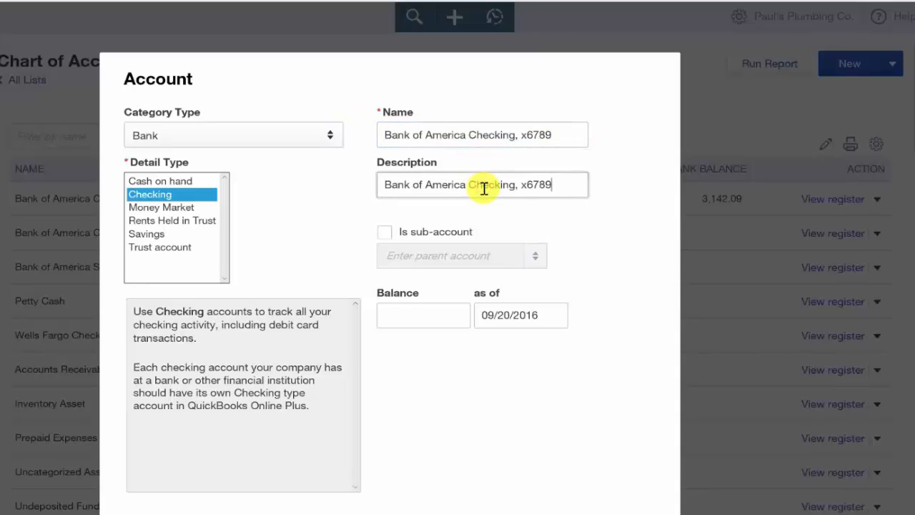
Set the account's opening balance to 5500 as of 12/31/2015 and save the account
{"action": "left_click", "coordinate": [432, 317]}
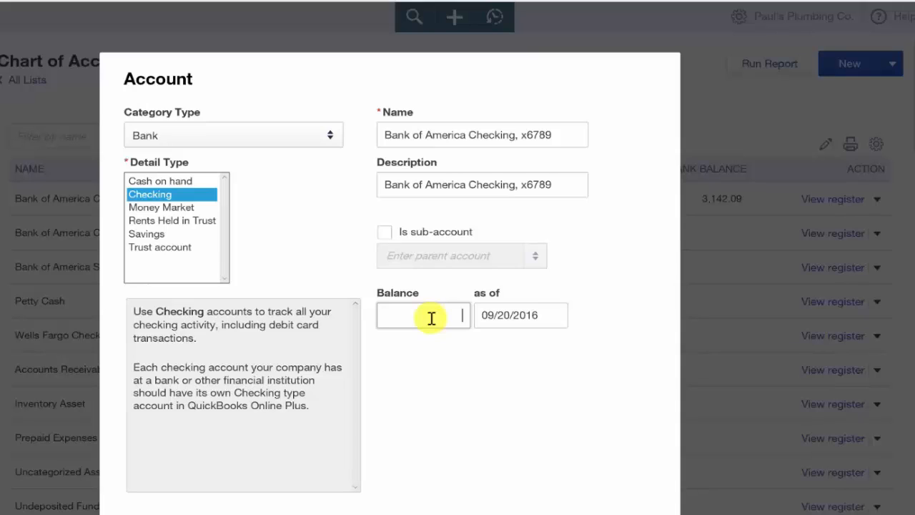
{"action": "type", "text": "5500"}
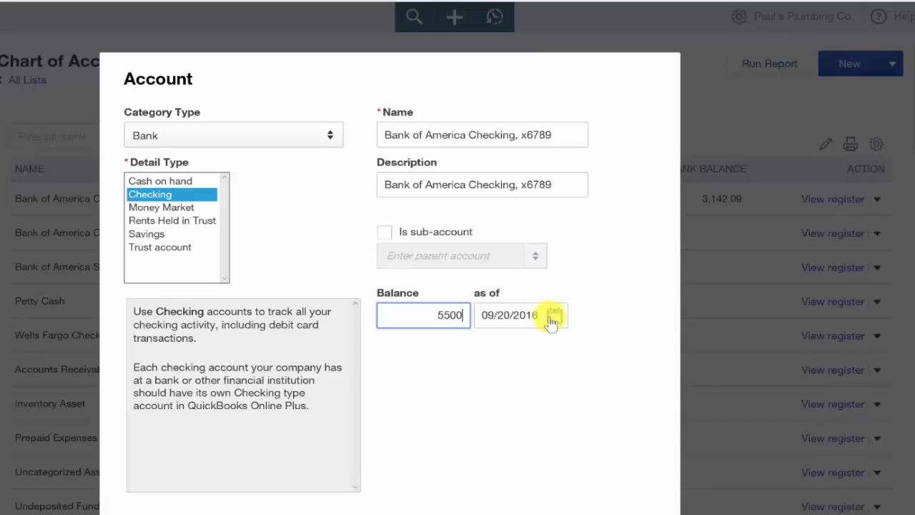
{"action": "left_click", "coordinate": [551, 319]}
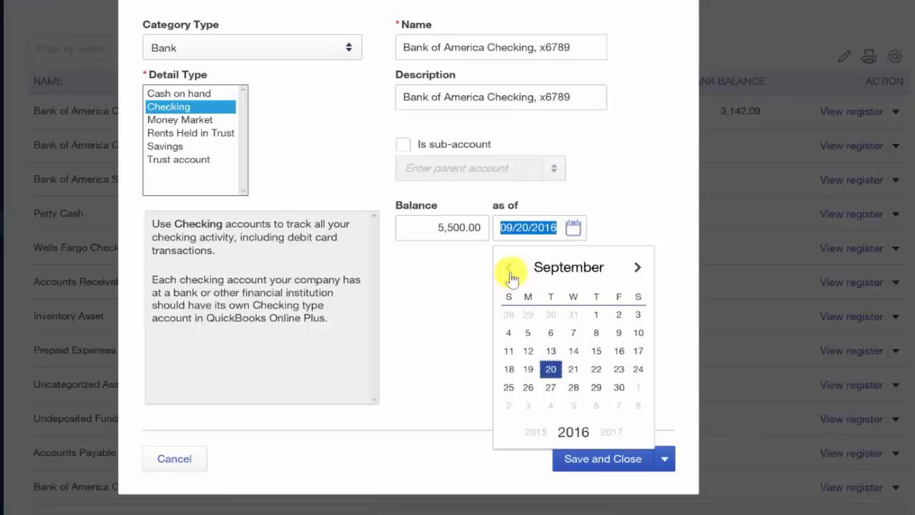
{"action": "left_click", "coordinate": [510, 269]}
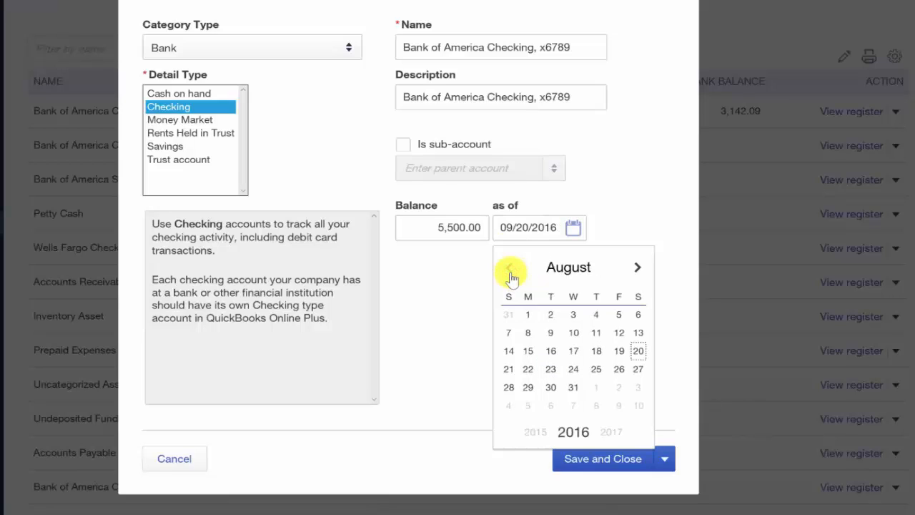
{"action": "left_click", "coordinate": [603, 461]}
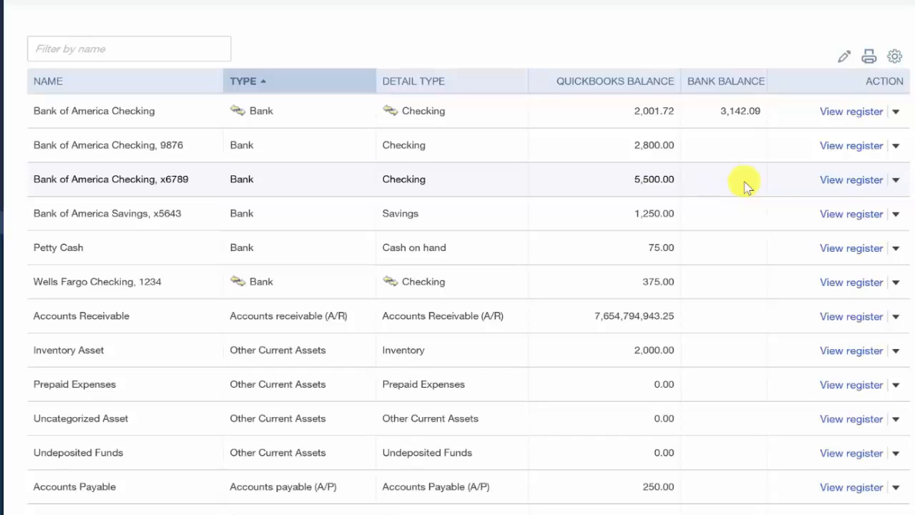
Open the new checking account's register and examine its account selection, ending balance and column headings
{"action": "left_click", "coordinate": [842, 180]}
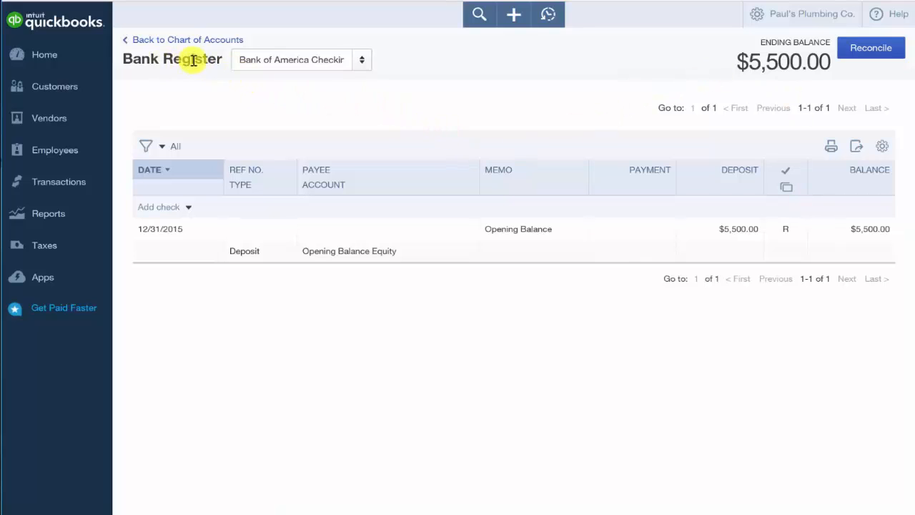
{"action": "left_click", "coordinate": [363, 62]}
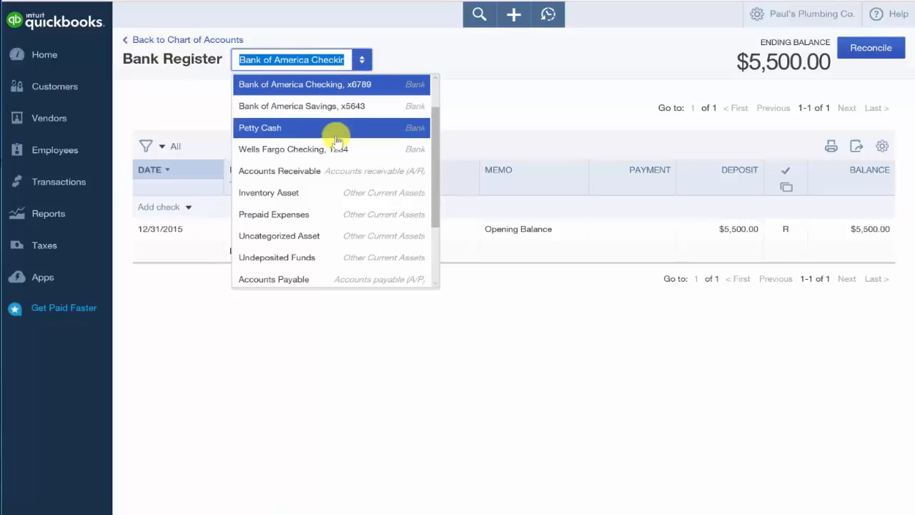
{"action": "left_click", "coordinate": [343, 87]}
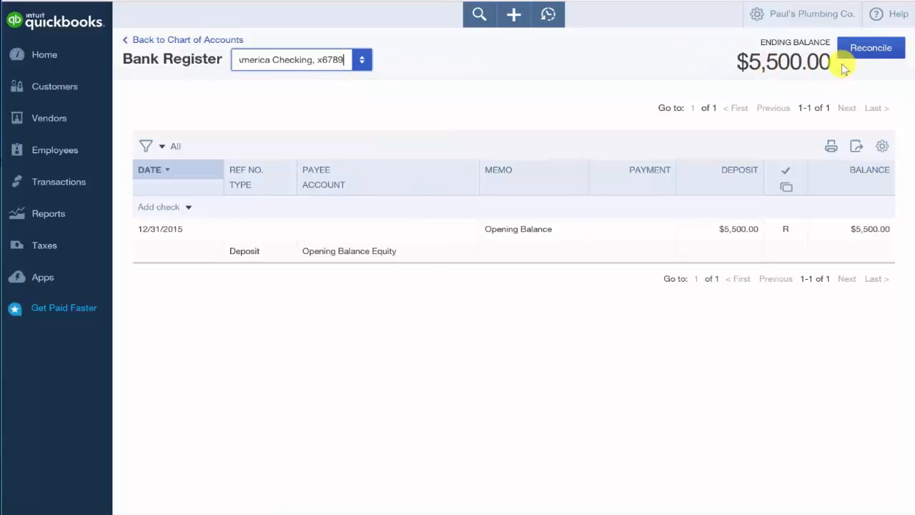
{"action": "left_click_drag", "start_coordinate": [844, 68], "coordinate": [758, 63]}
{"action": "left_click", "coordinate": [757, 62]}
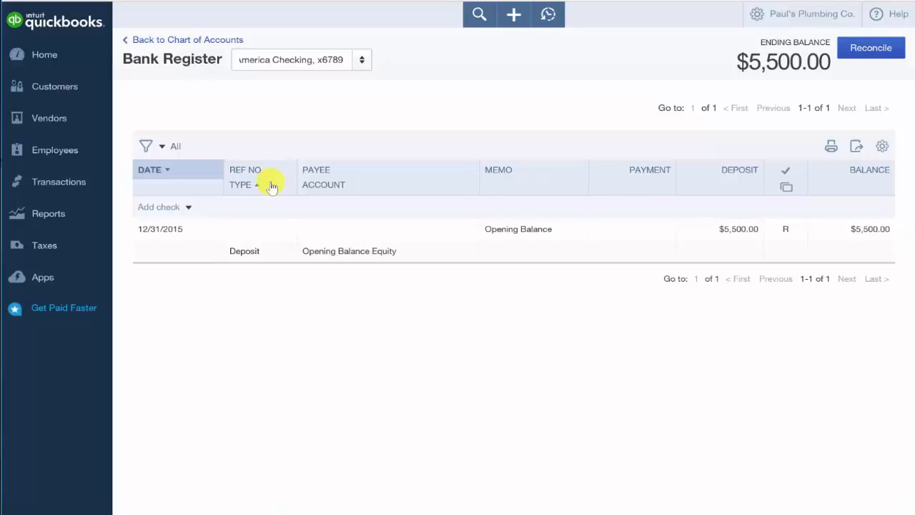
{"action": "left_click", "coordinate": [362, 187]}
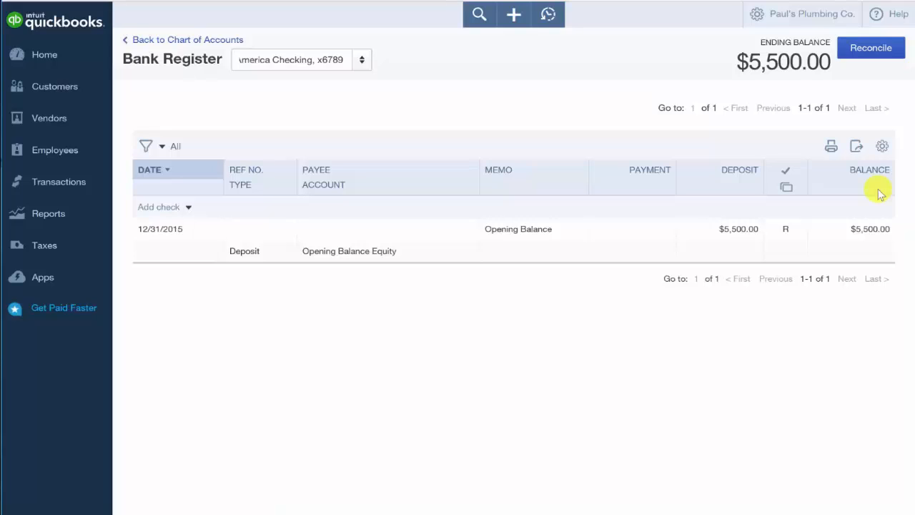
Add a check entry to the register, keeping the date 09/20/2016 and setting the reference number to 102
{"action": "left_click", "coordinate": [188, 209]}
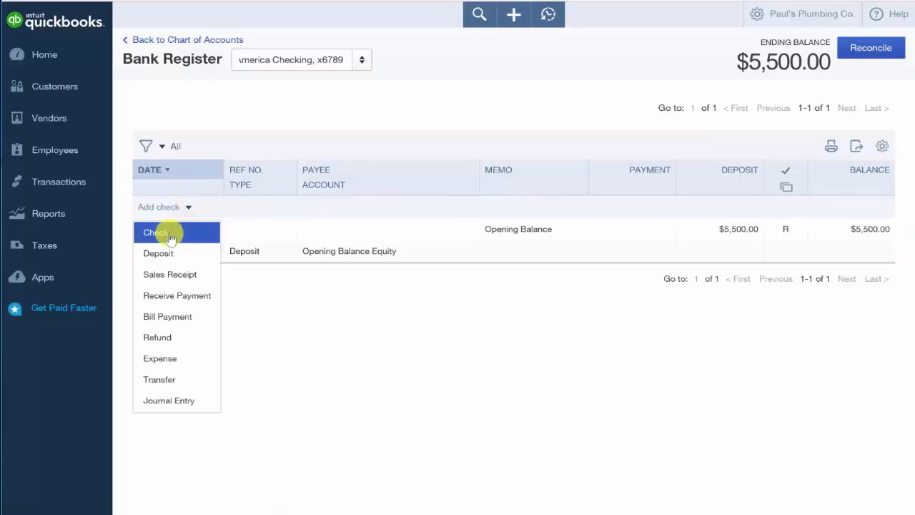
{"action": "left_click", "coordinate": [170, 235]}
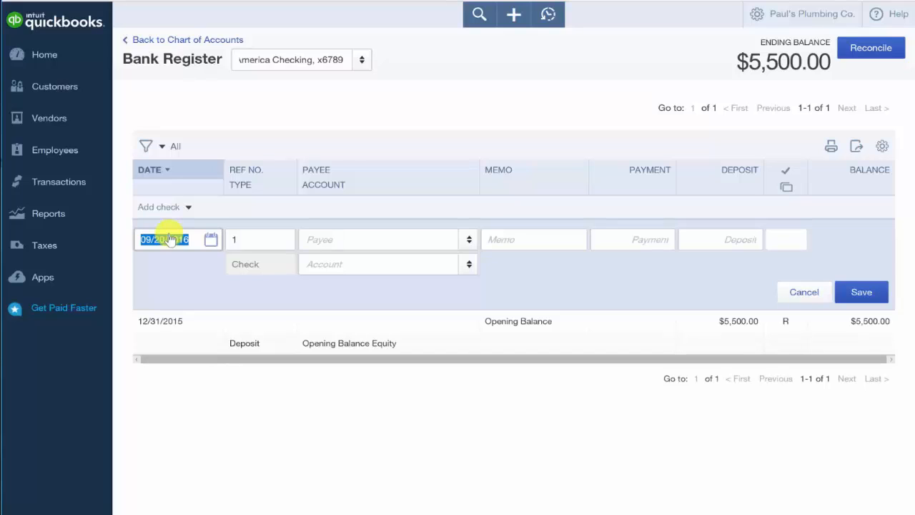
{"action": "key", "text": "Tab"}
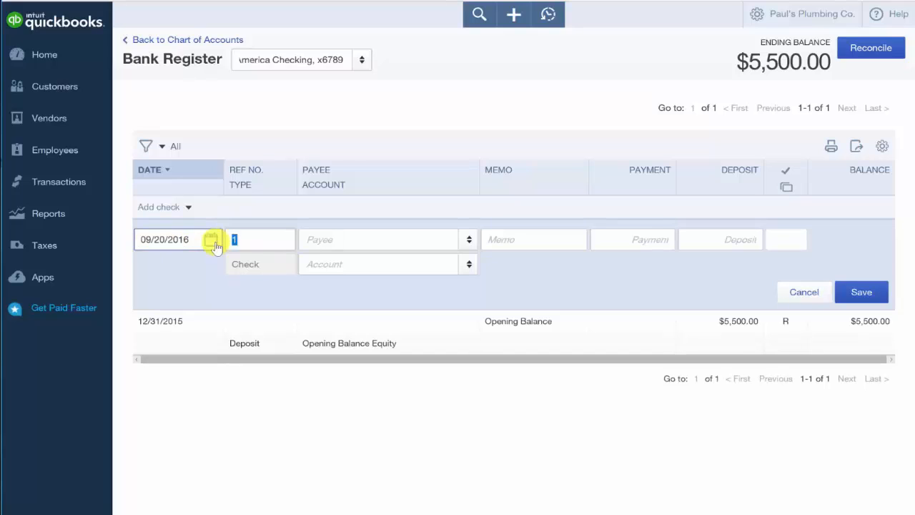
{"action": "type", "text": "101"}
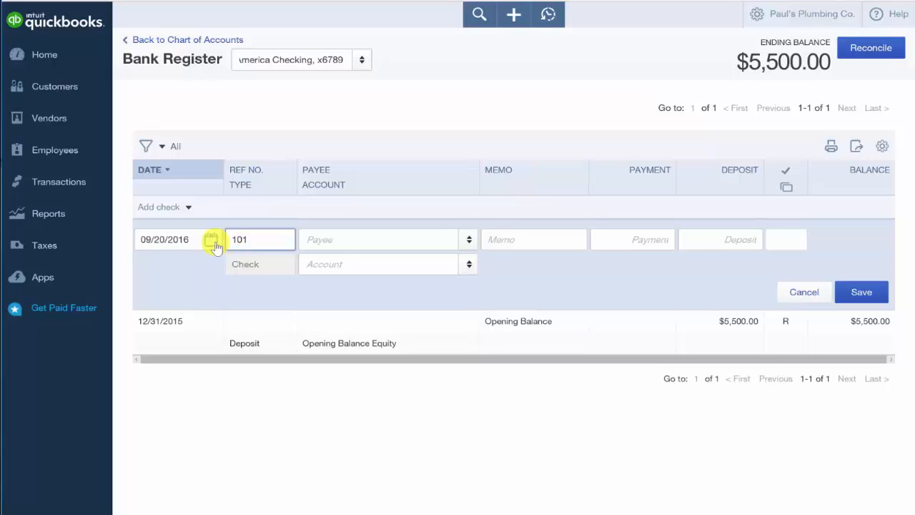
{"action": "key", "text": "BackSpace"}
{"action": "type", "text": "2"}
{"action": "key", "text": "Tab"}
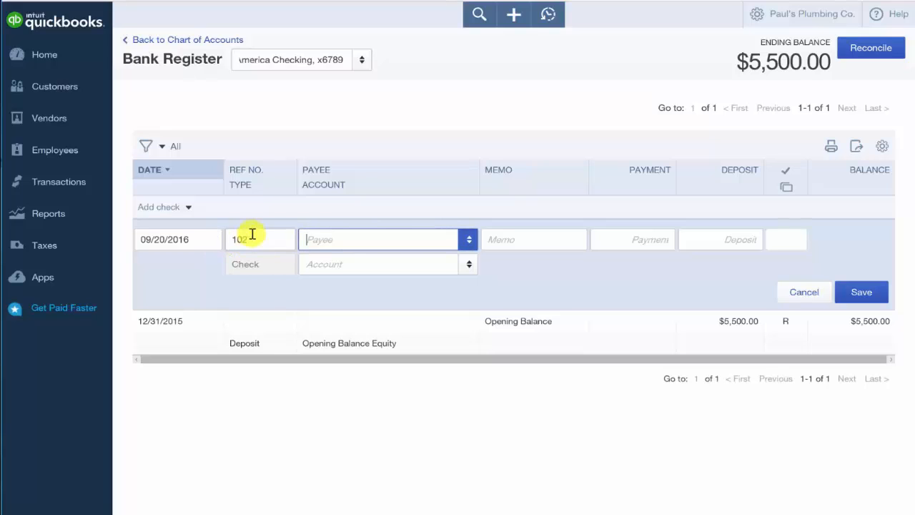
Choose Plumbing Supplies-R-Us as the check's payee, keeping the memo "toilets" and the 500.00 payment
{"action": "left_click", "coordinate": [466, 241]}
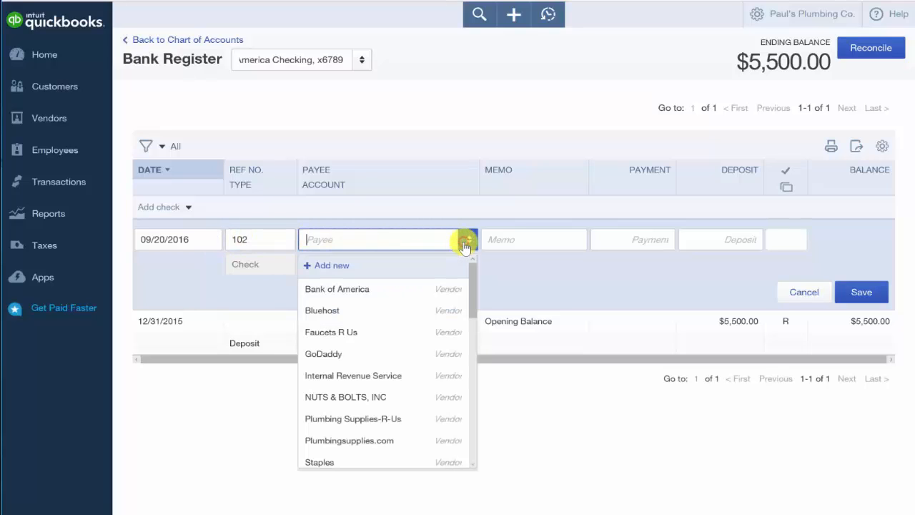
{"action": "left_click", "coordinate": [392, 429]}
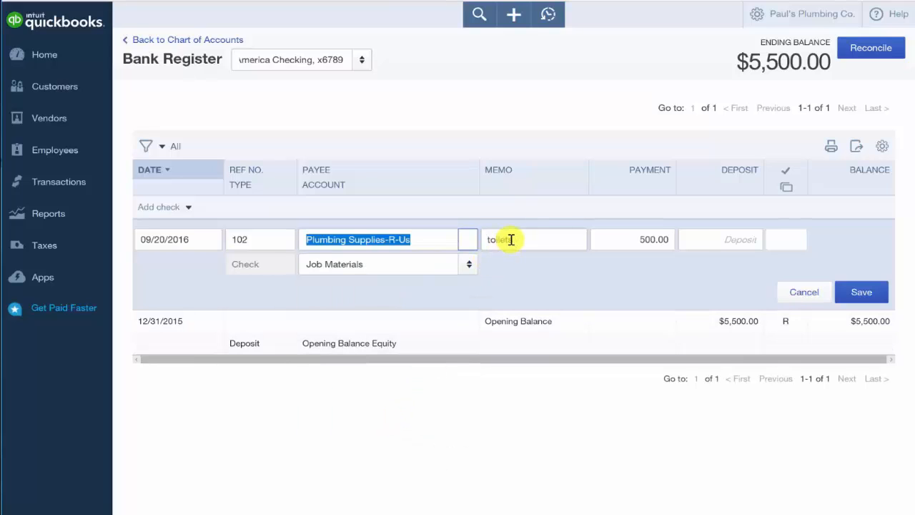
{"action": "left_click", "coordinate": [510, 240]}
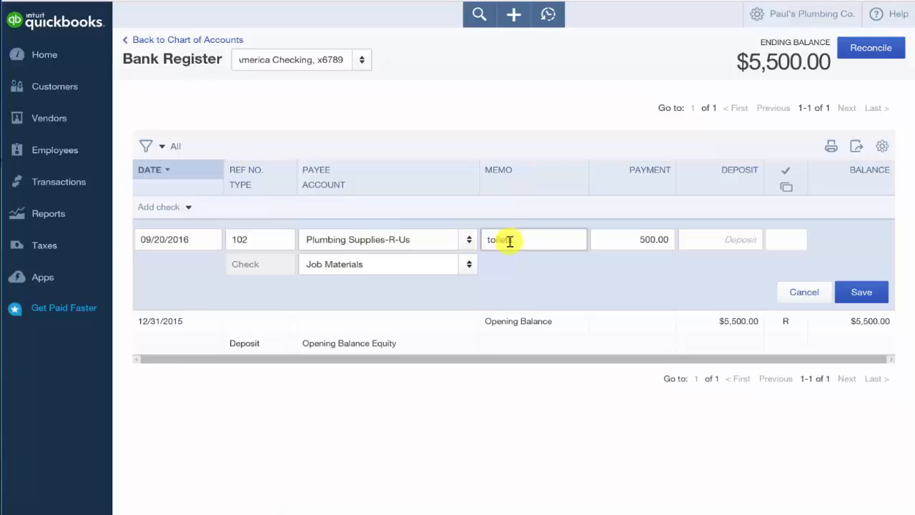
{"action": "left_click", "coordinate": [623, 239]}
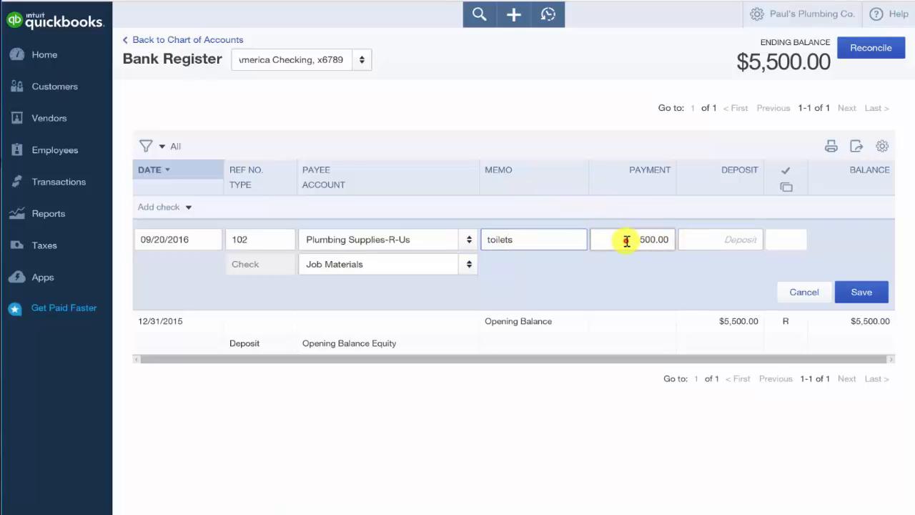
Assign the check to the Job Materials expense account and save it
{"action": "left_click", "coordinate": [415, 263]}
{"action": "left_click", "coordinate": [470, 267]}
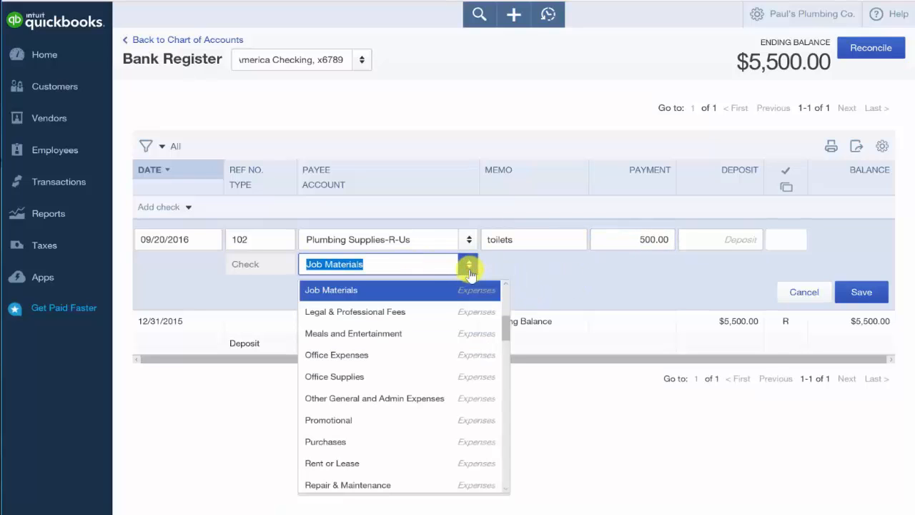
{"action": "left_click", "coordinate": [402, 291]}
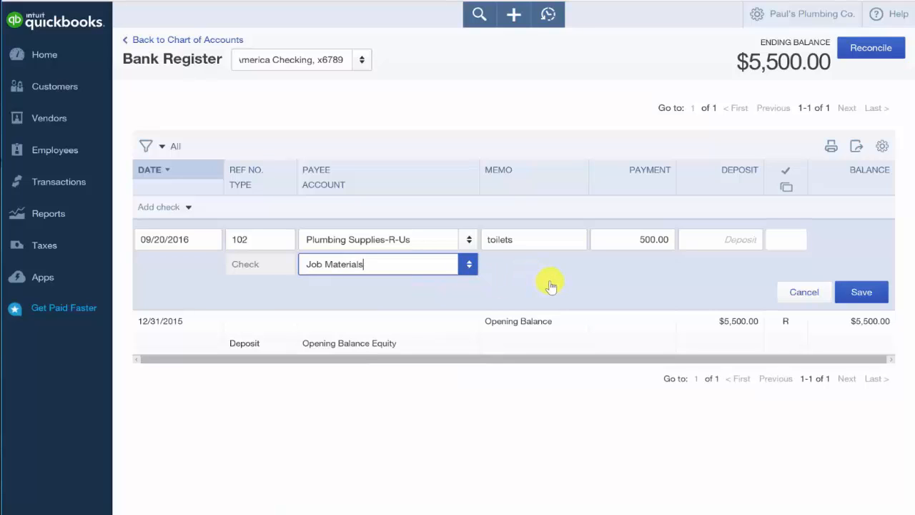
{"action": "left_click", "coordinate": [869, 299]}
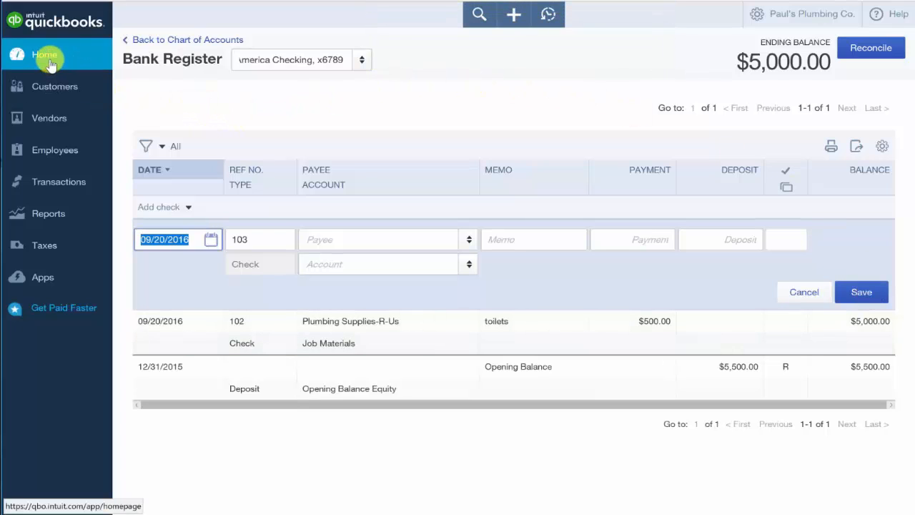
Reopen the new checking account's register from the Chart of Accounts and try to clear check 102's payment amount
{"action": "left_click", "coordinate": [143, 39]}
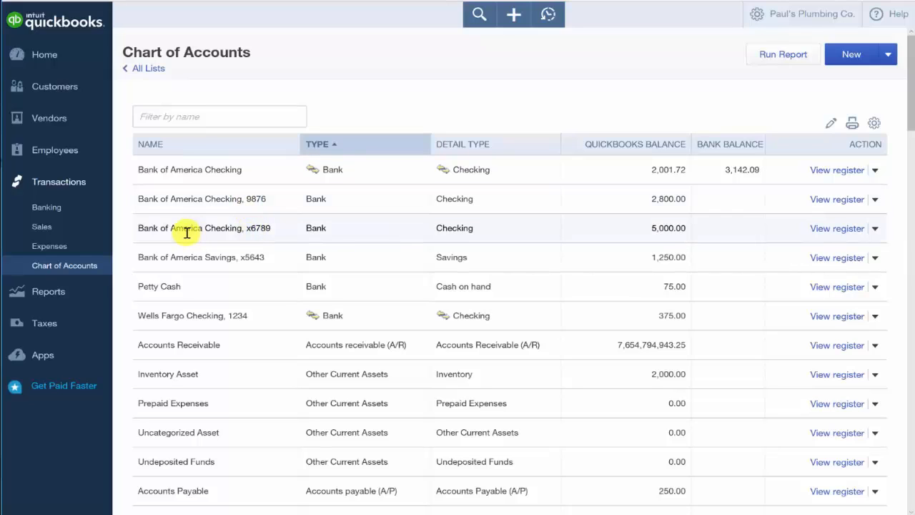
{"action": "left_click", "coordinate": [837, 229]}
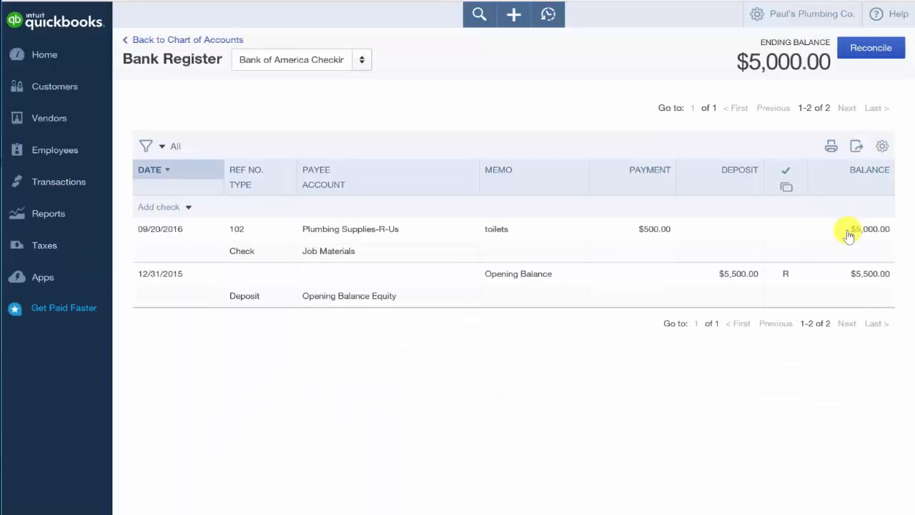
{"action": "left_click", "coordinate": [256, 238]}
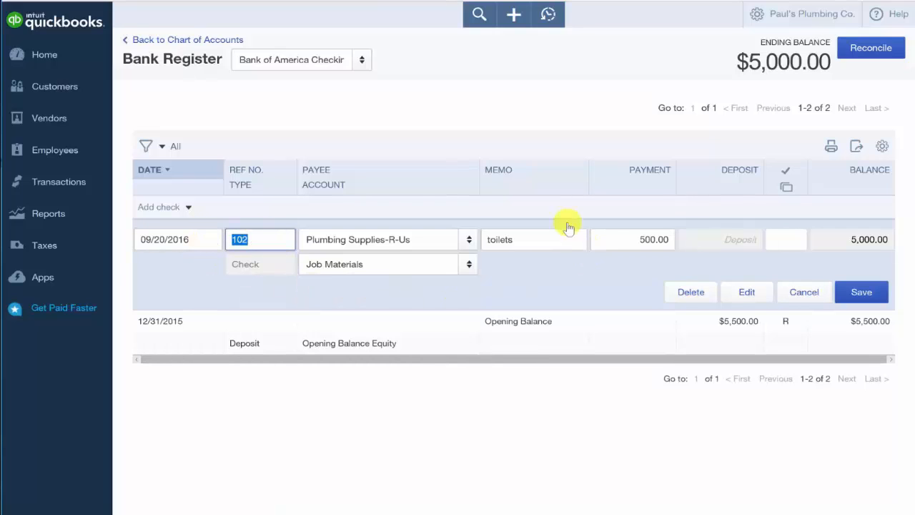
{"action": "left_click", "coordinate": [625, 241]}
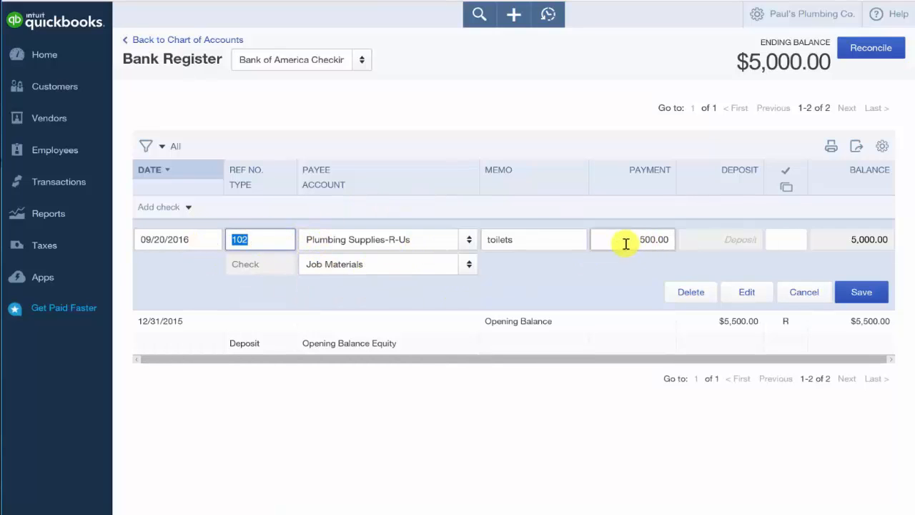
{"action": "key", "text": "Delete"}
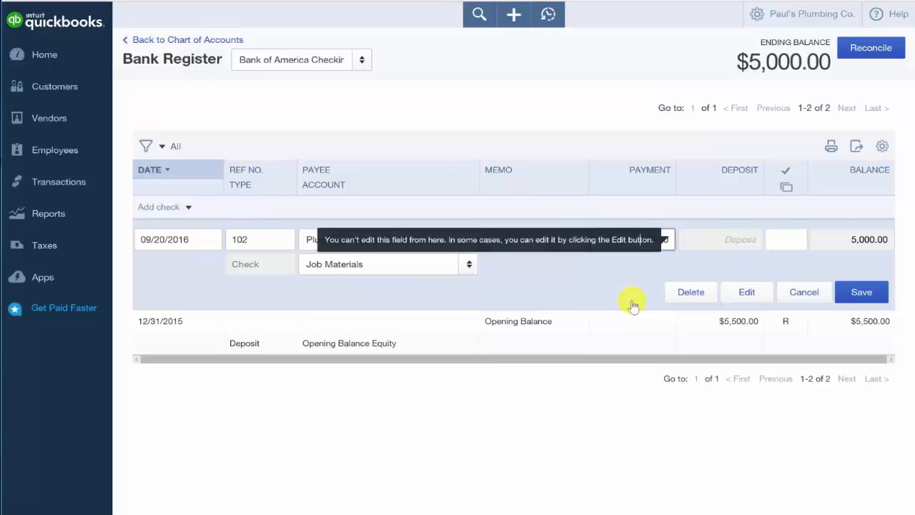